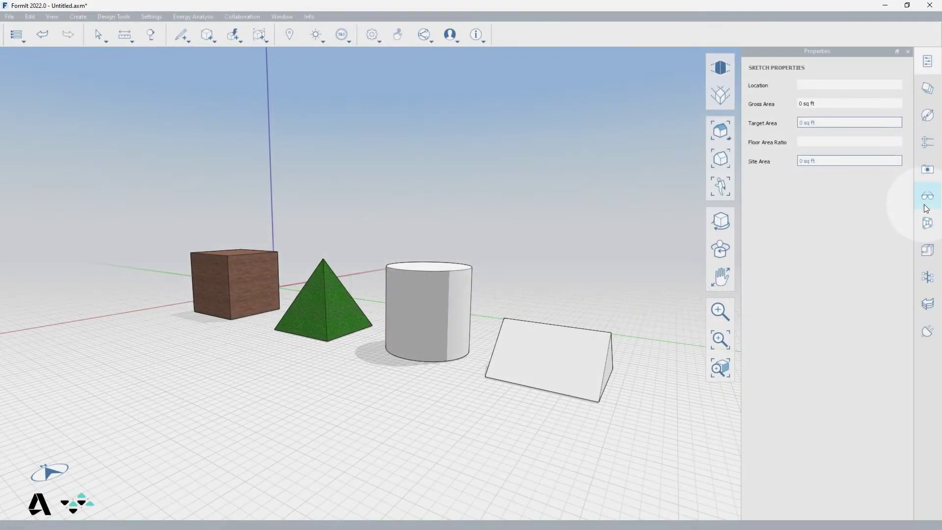
# Open the Visual Styles panel using the glasses icon in the right-side palette bar.
pyautogui.click(926, 199)
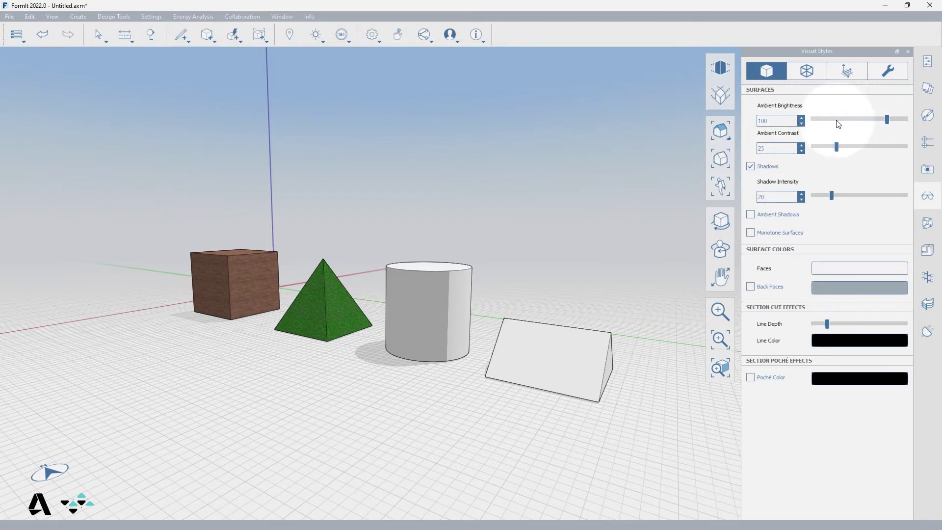
pyautogui.click(801, 117)
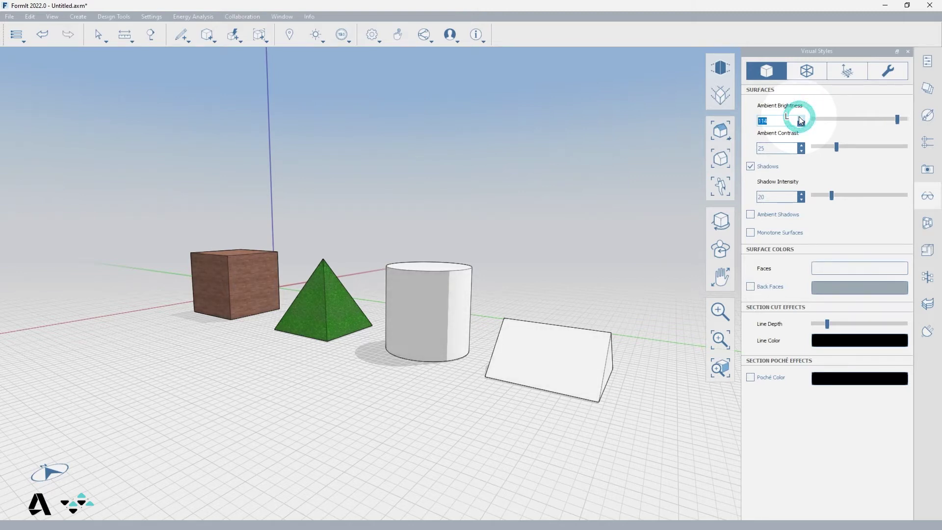
pyautogui.write('100')
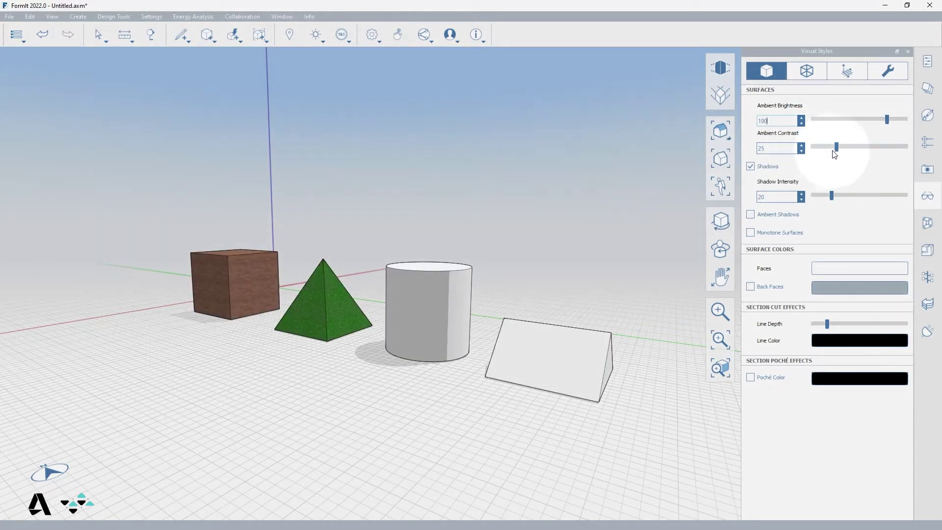
pyautogui.click(803, 146)
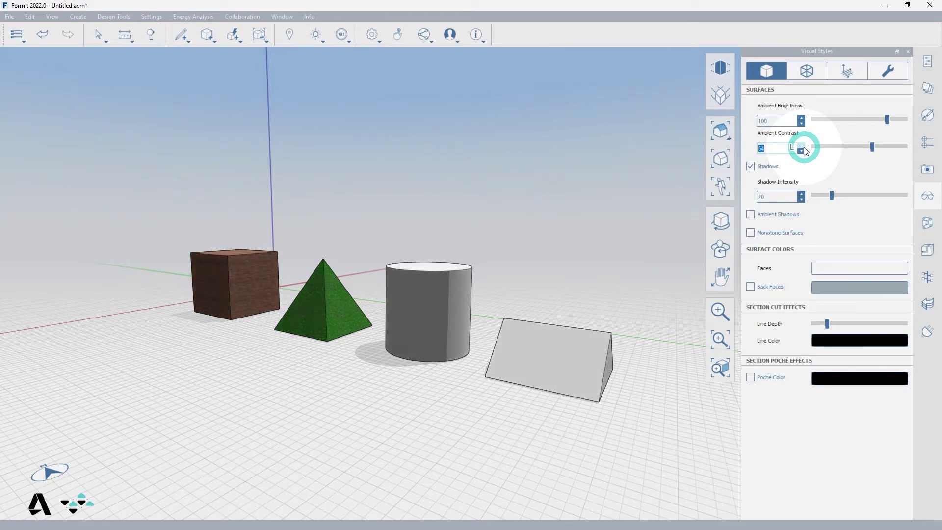
pyautogui.moveTo(804, 147); pyautogui.dragTo(803, 147)
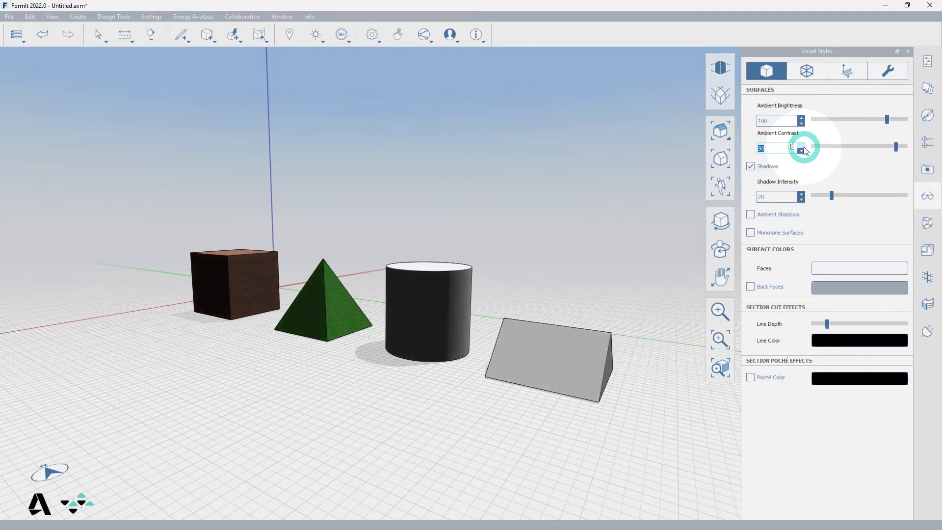
pyautogui.click(804, 148)
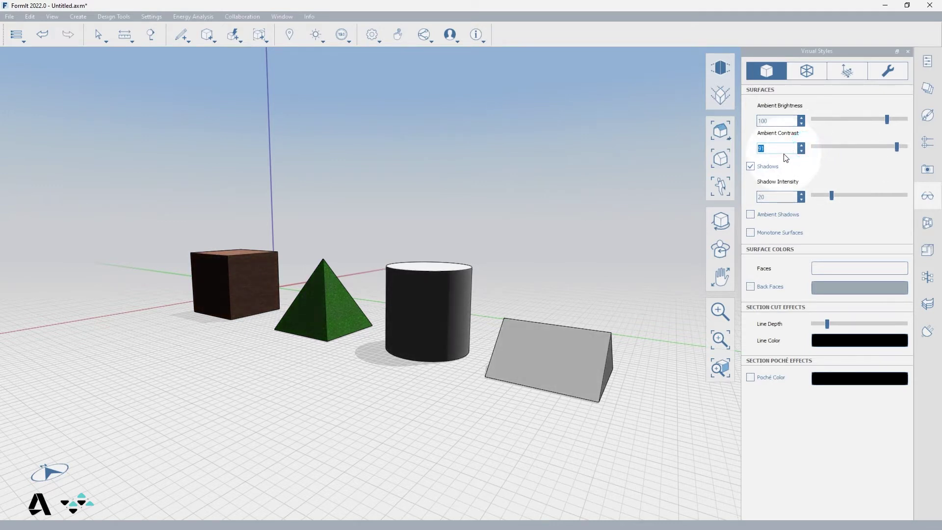
pyautogui.write('25')
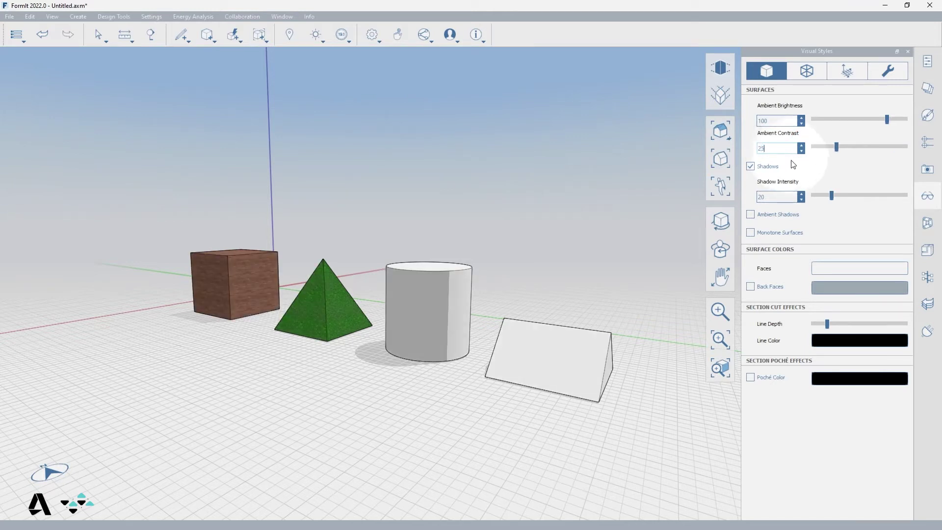
# Keep shadows on at intensity 20 and ambient shadows off.
pyautogui.click(751, 167)
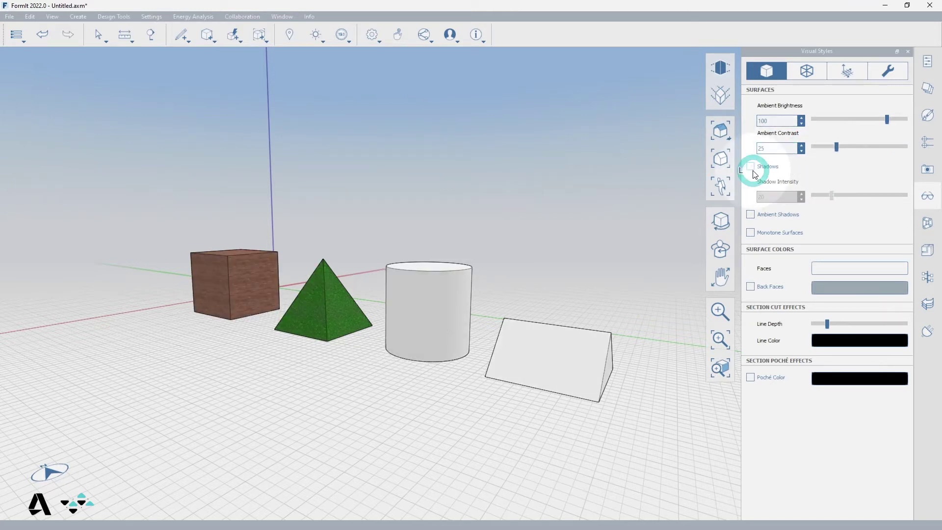
pyautogui.click(751, 168)
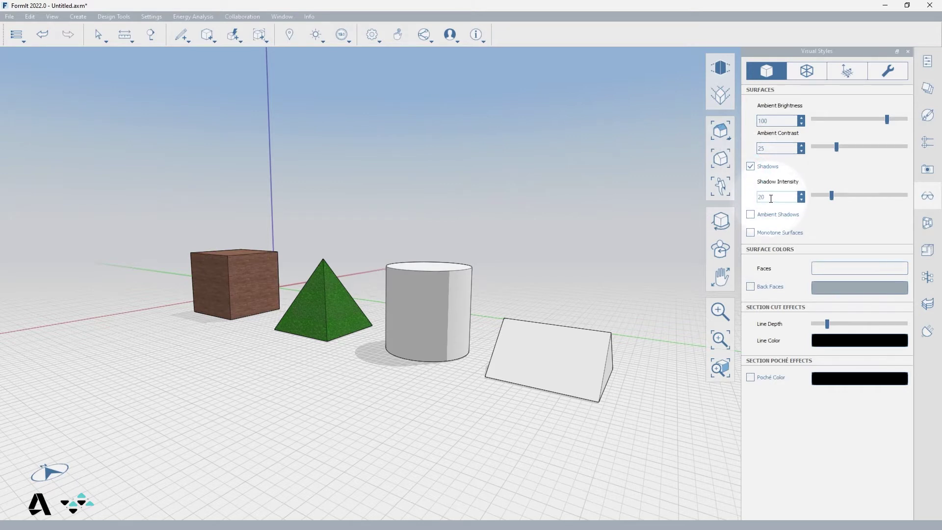
pyautogui.click(801, 194)
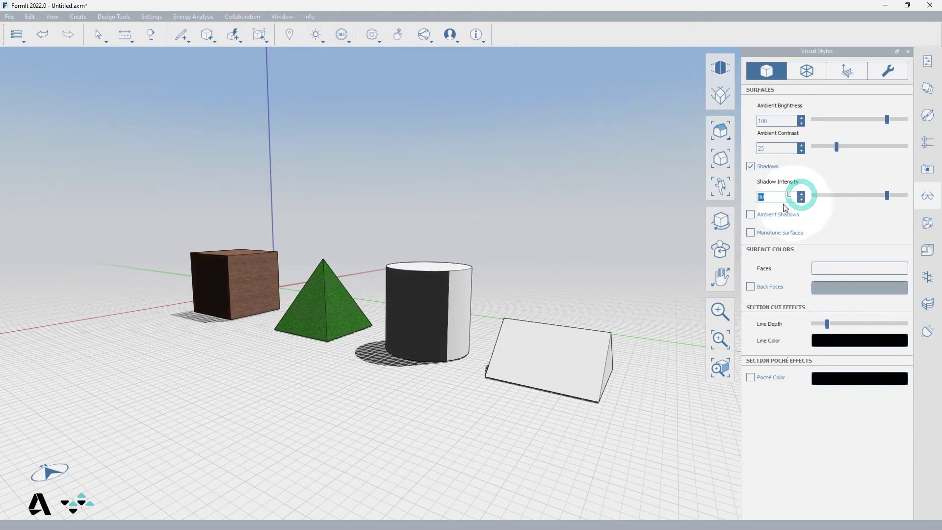
pyautogui.write('20')
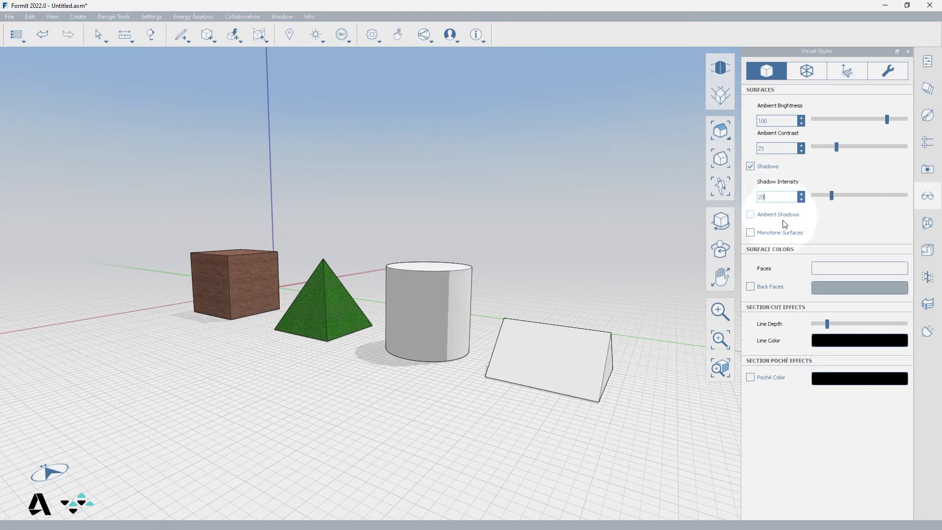
pyautogui.click(752, 215)
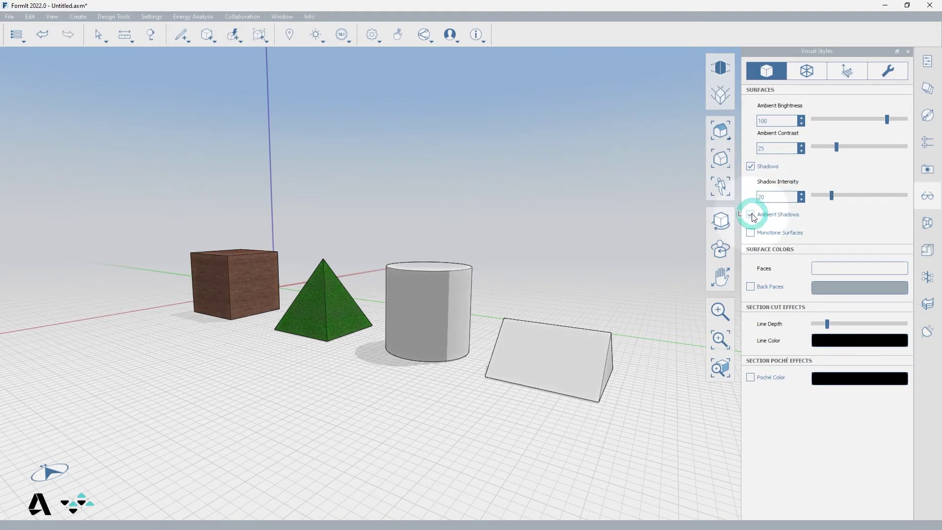
pyautogui.click(752, 215)
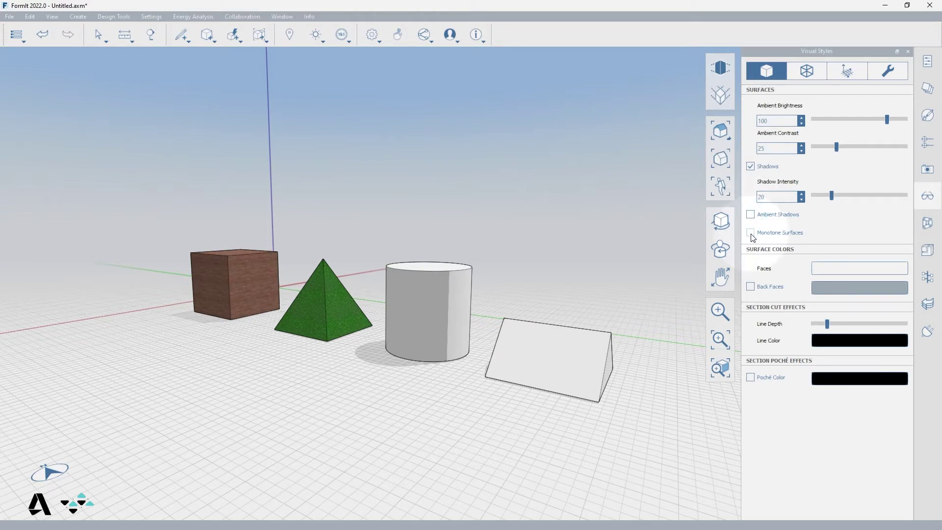
# Compare Monotone Surfaces on and off, ending with the coloured materials shown.
pyautogui.click(752, 234)
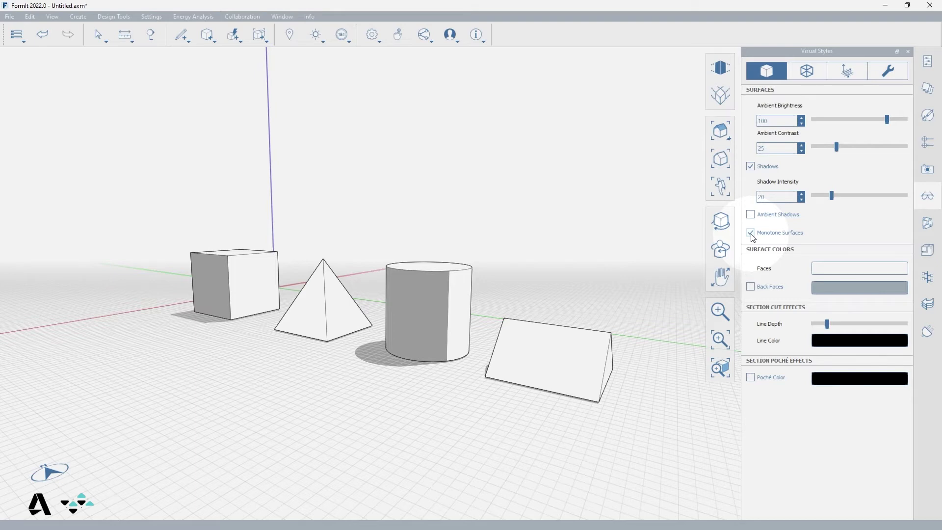
pyautogui.click(752, 234)
pyautogui.click(752, 234)
pyautogui.click(751, 234)
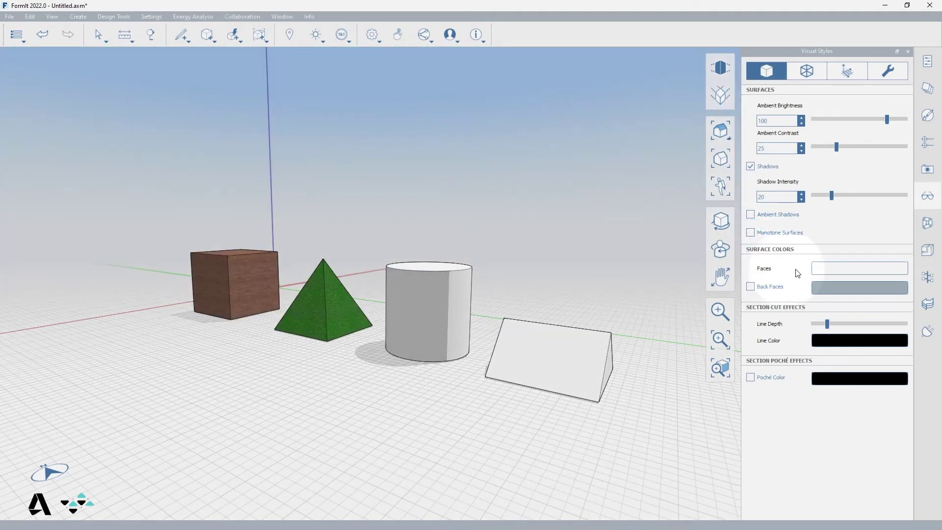
# Keep the front face colour white and enable Back Faces colouring.
pyautogui.click(822, 272)
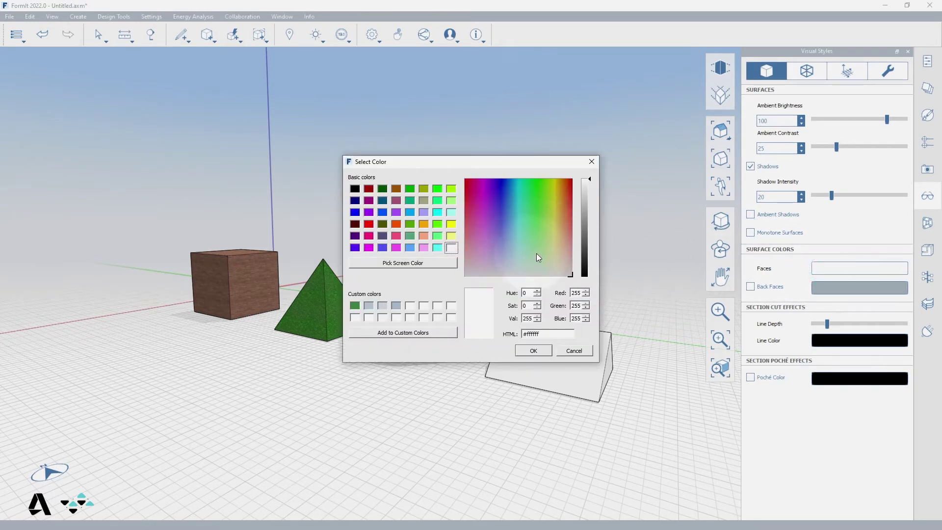
pyautogui.click(534, 351)
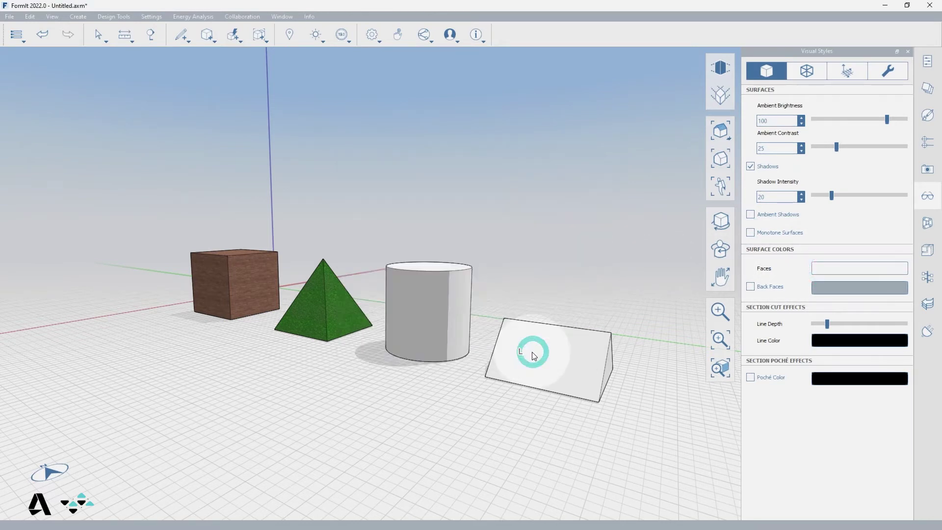
pyautogui.click(750, 288)
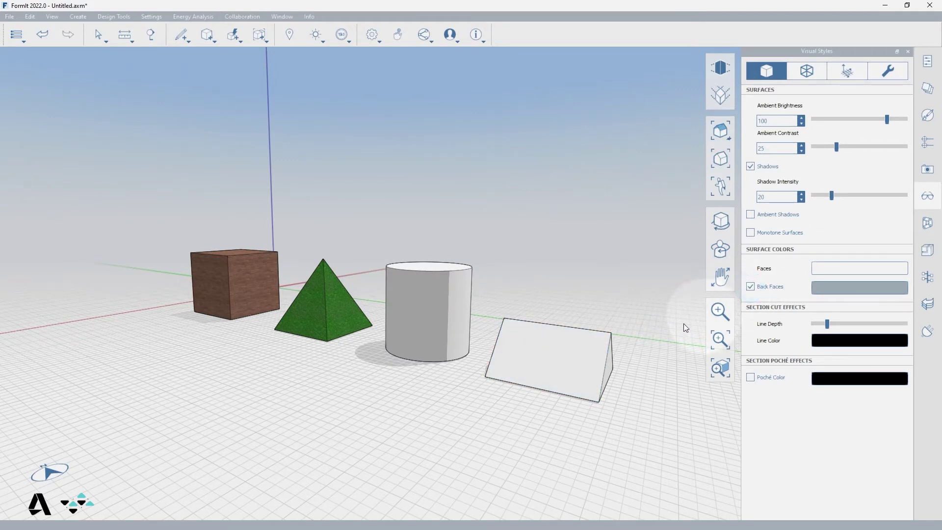
# Reverse the wedge's front face from its right-click actions.
pyautogui.click(547, 356)
pyautogui.rightClick(546, 355)
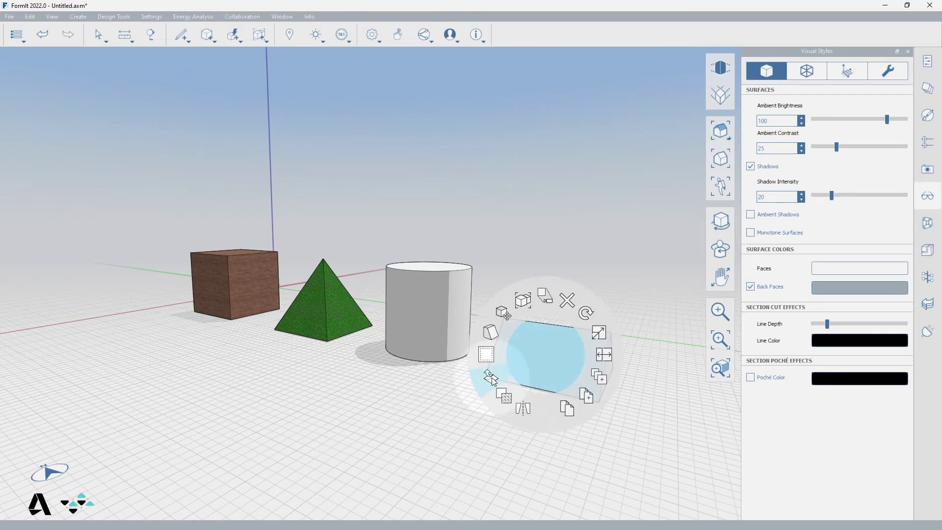
pyautogui.click(488, 377)
pyautogui.click(443, 402)
# Set the Back Faces colour to deep red.
pyautogui.click(818, 288)
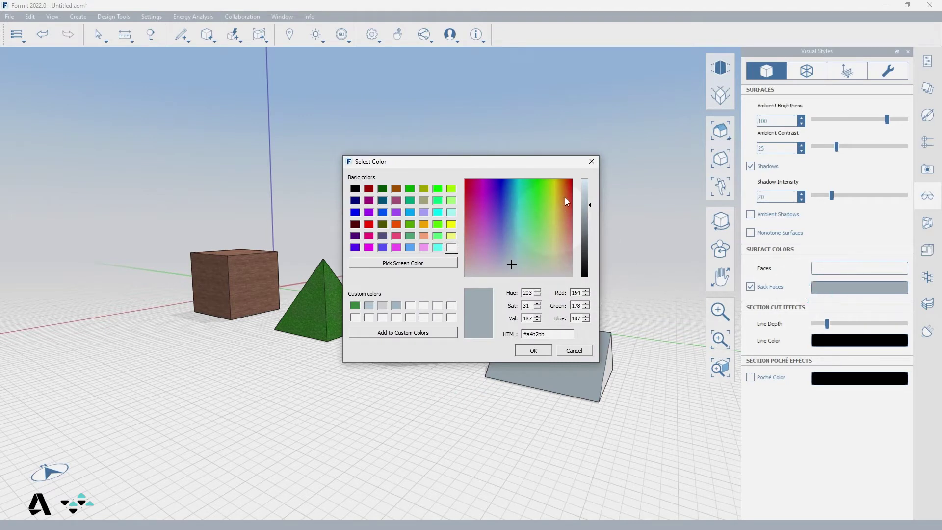
pyautogui.click(569, 182)
pyautogui.click(533, 351)
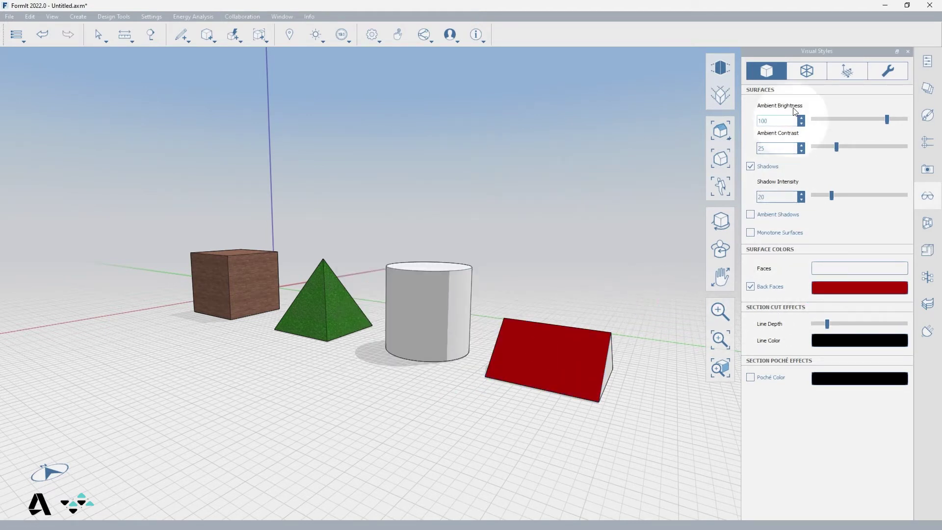
# Turn on Thick, Sketchy, Hidden and Extended Edges, leaving edge colour unchanged.
pyautogui.click(807, 71)
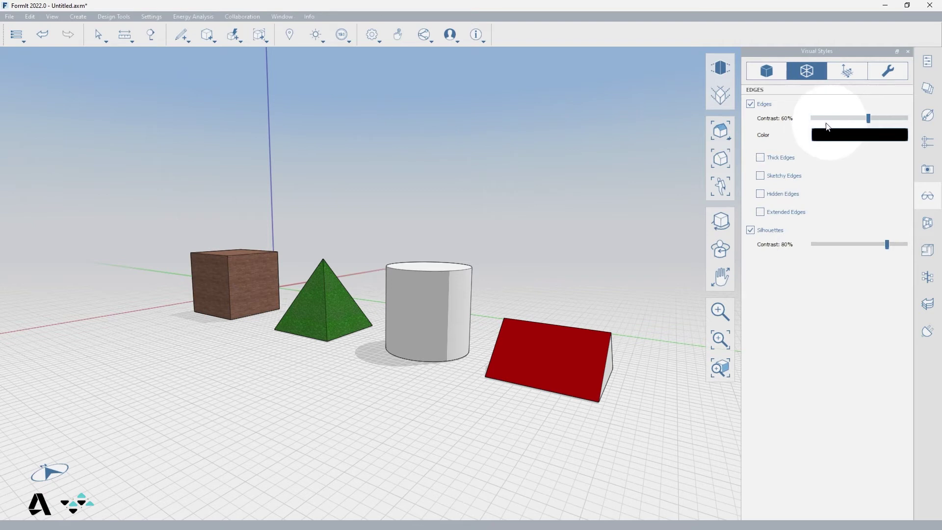
pyautogui.click(820, 137)
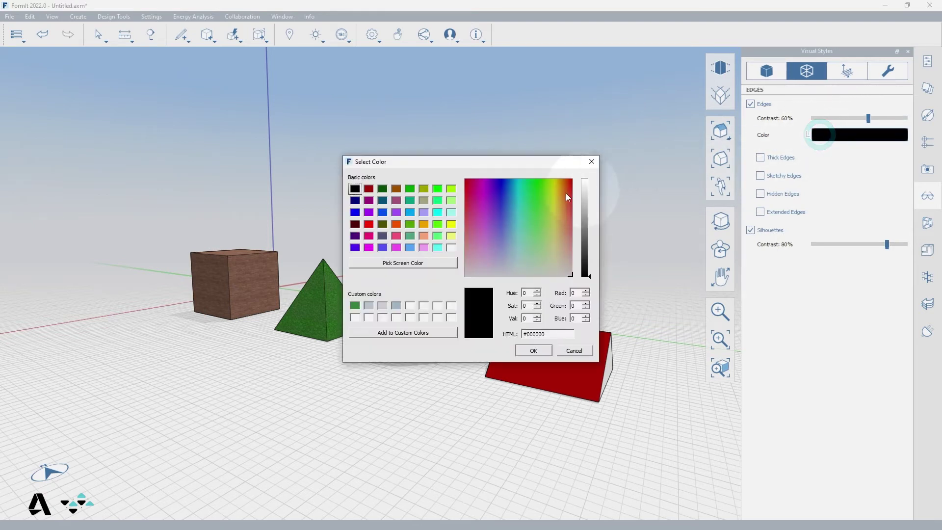
pyautogui.click(590, 162)
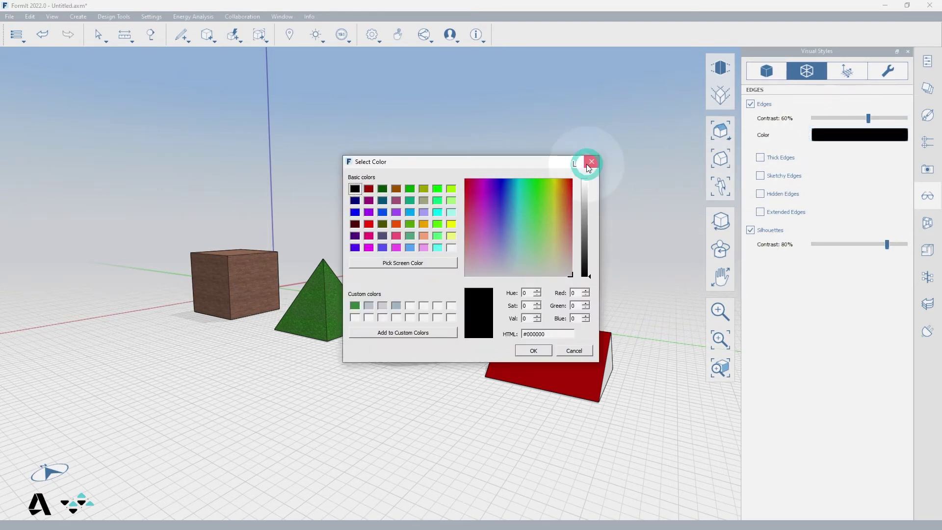
pyautogui.click(760, 157)
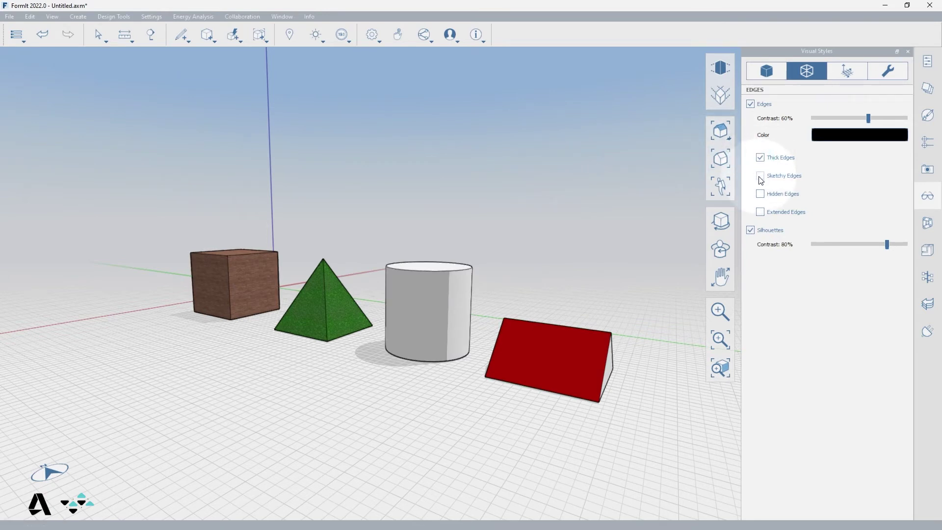
pyautogui.click(762, 179)
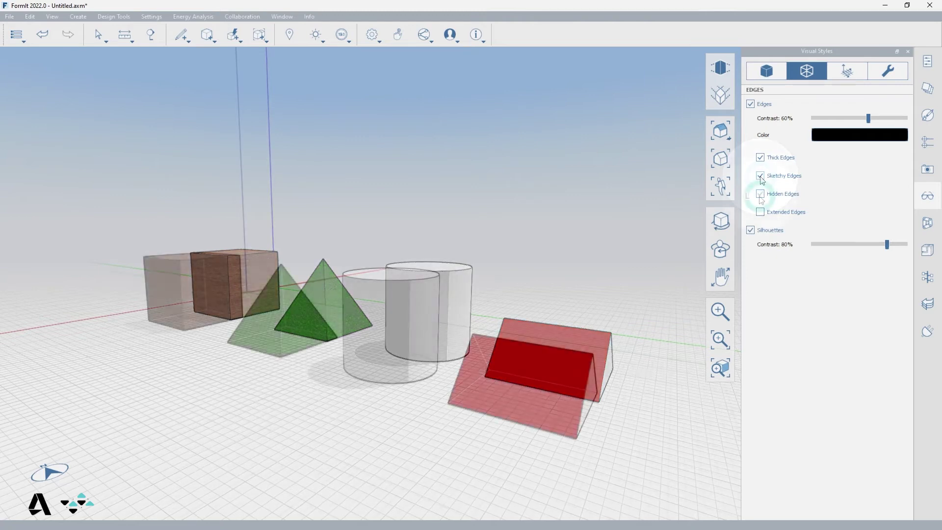
pyautogui.click(760, 195)
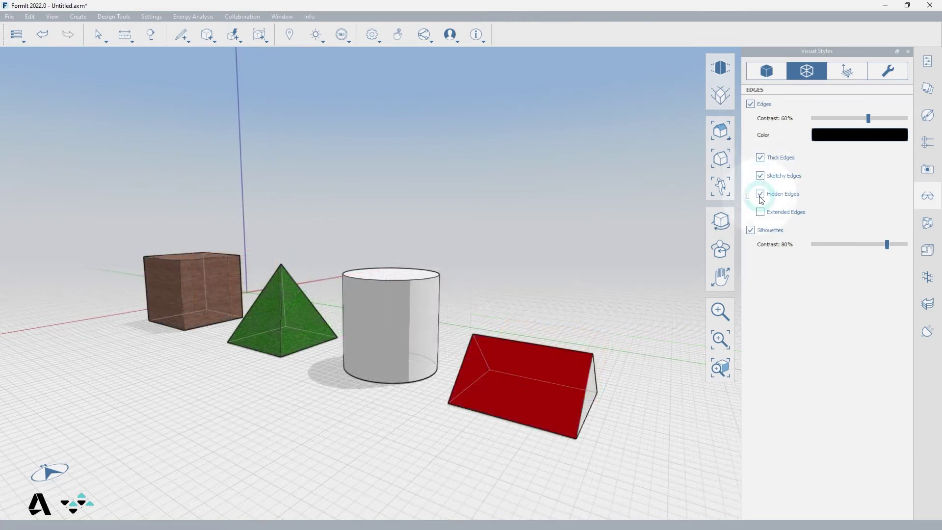
pyautogui.click(760, 212)
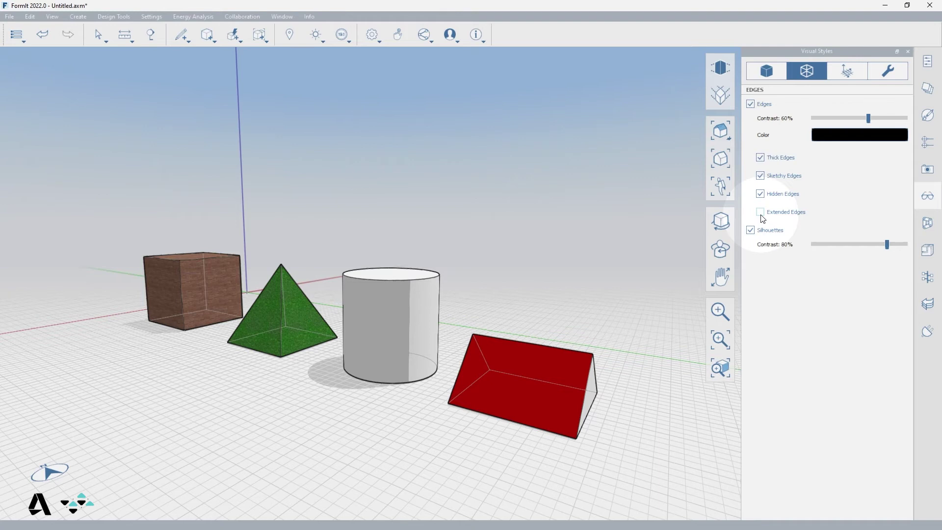
pyautogui.click(761, 212)
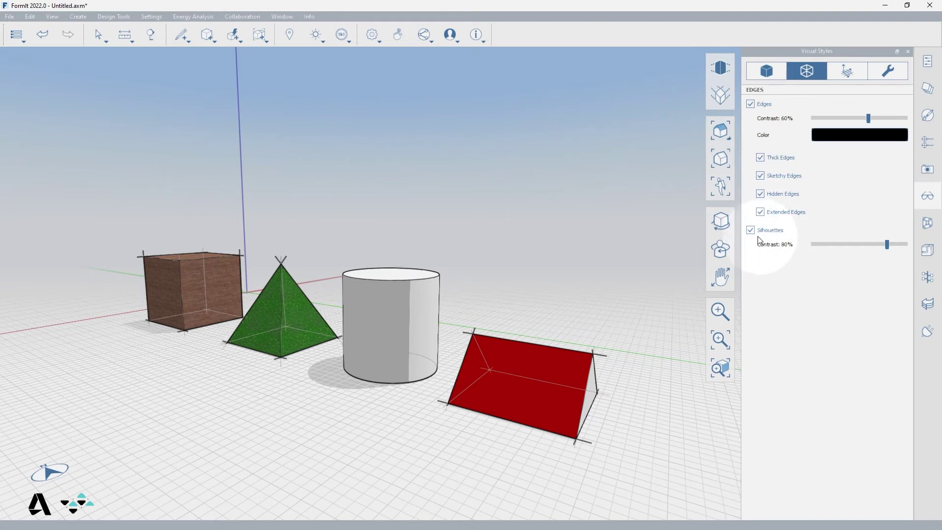
# Leave Silhouettes on after toggling, and show the Environment settings.
pyautogui.click(751, 231)
pyautogui.click(752, 232)
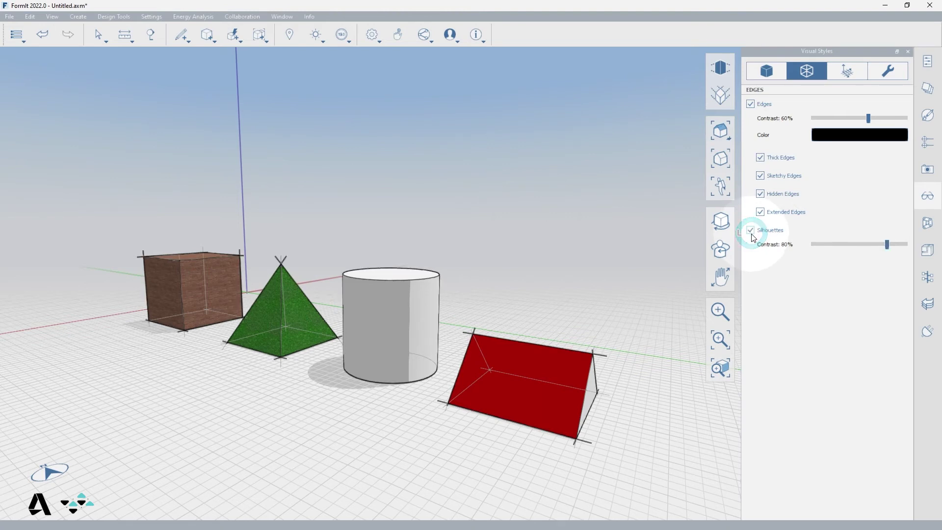
pyautogui.click(751, 232)
pyautogui.click(751, 231)
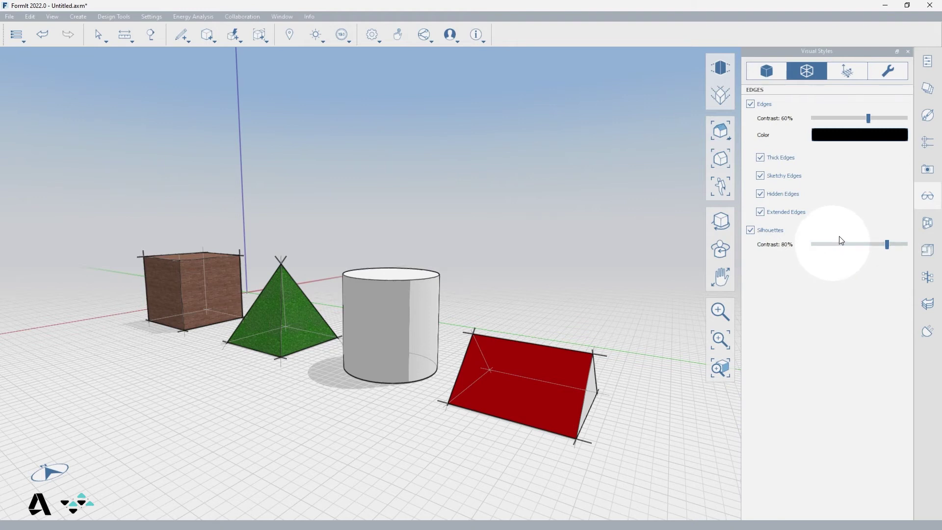
pyautogui.click(852, 78)
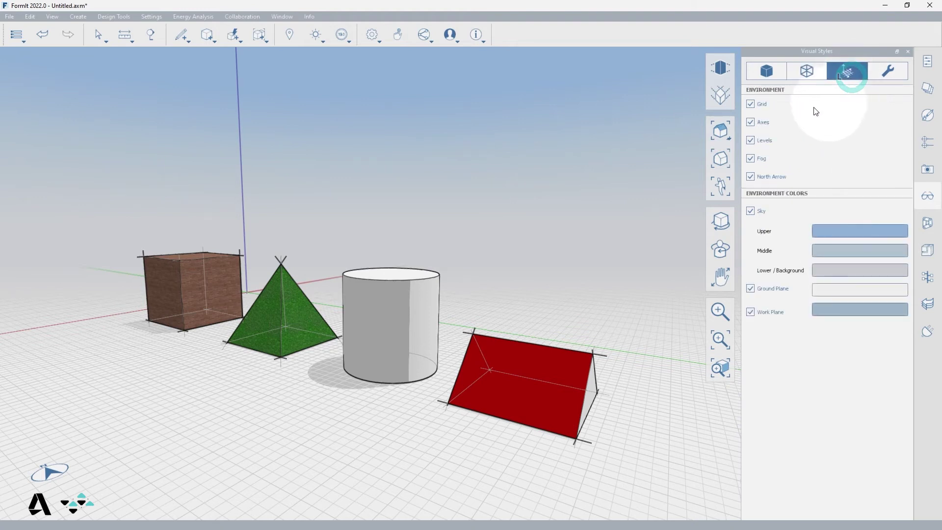
pyautogui.click(753, 107)
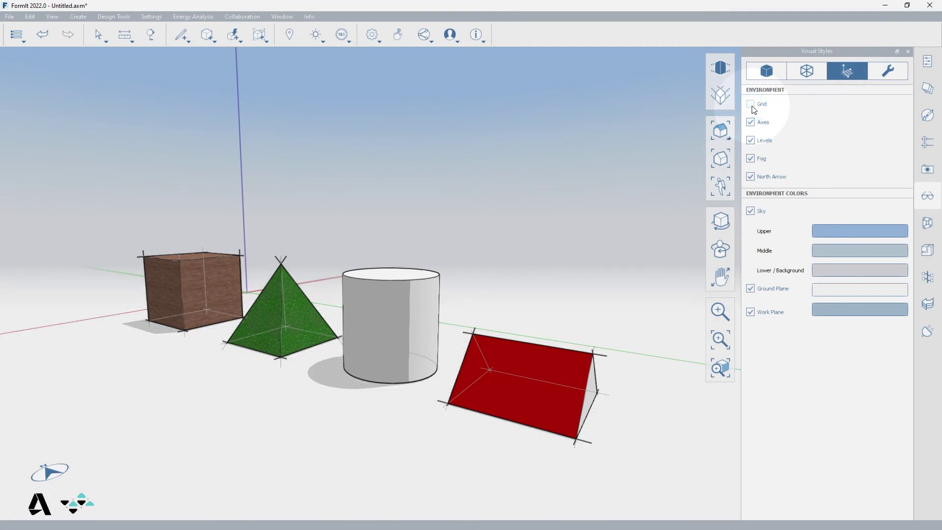
pyautogui.click(751, 104)
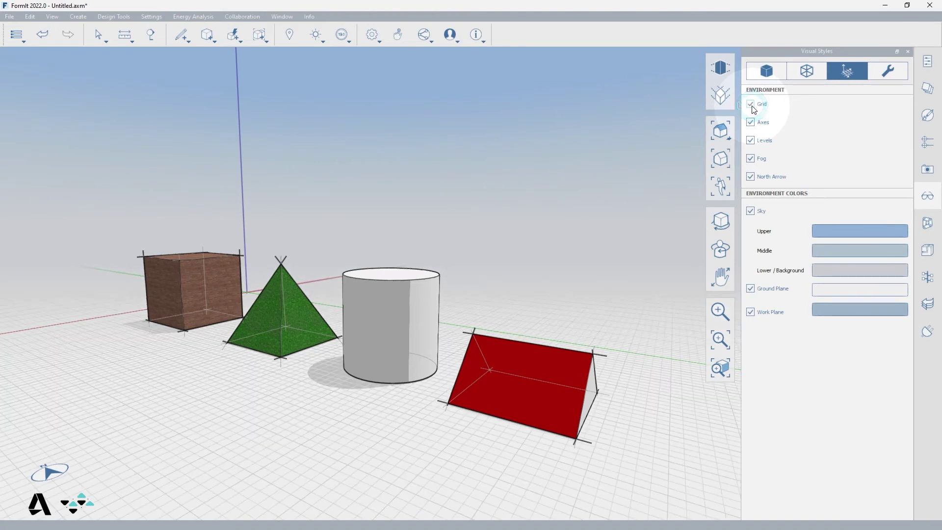
pyautogui.click(752, 123)
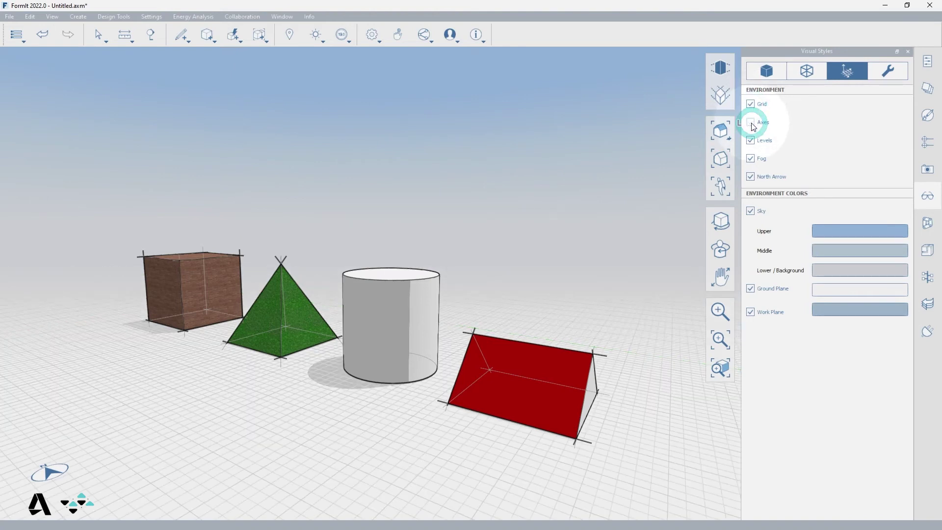
pyautogui.click(752, 124)
pyautogui.click(751, 142)
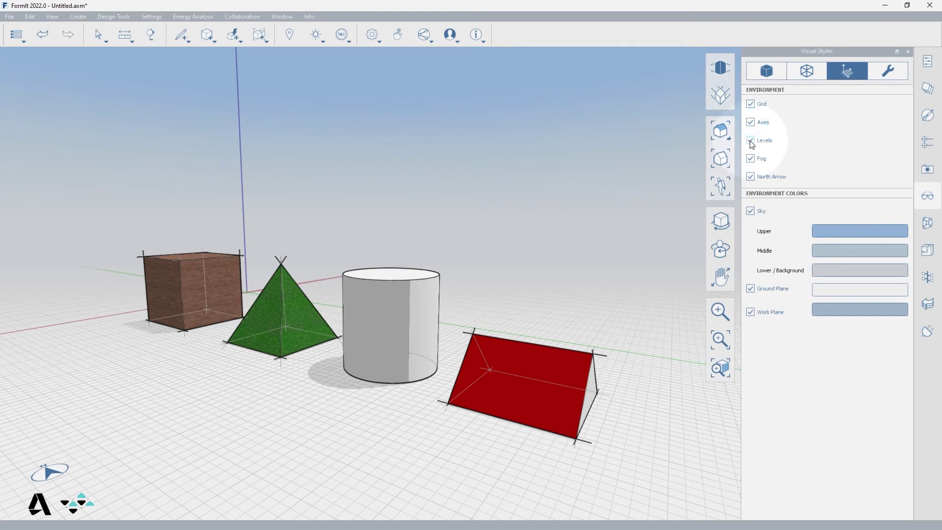
pyautogui.click(751, 142)
pyautogui.click(751, 158)
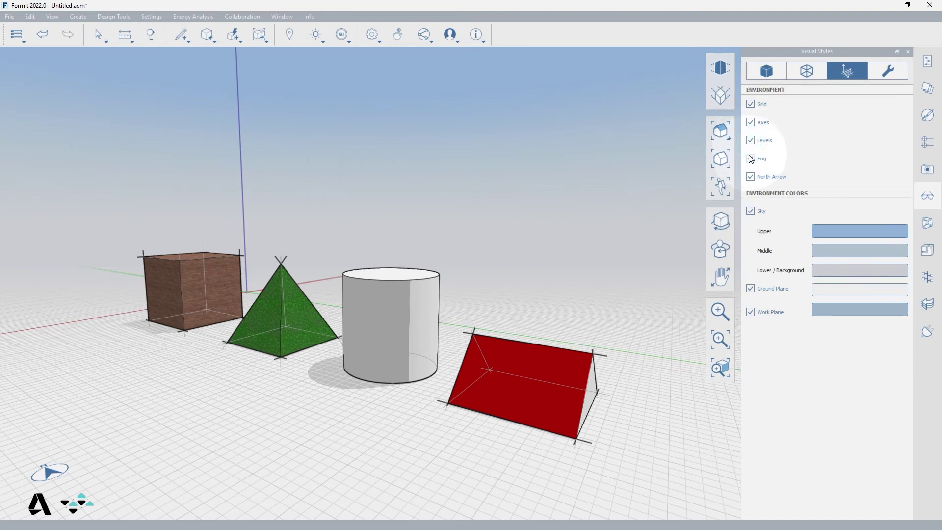
pyautogui.click(750, 159)
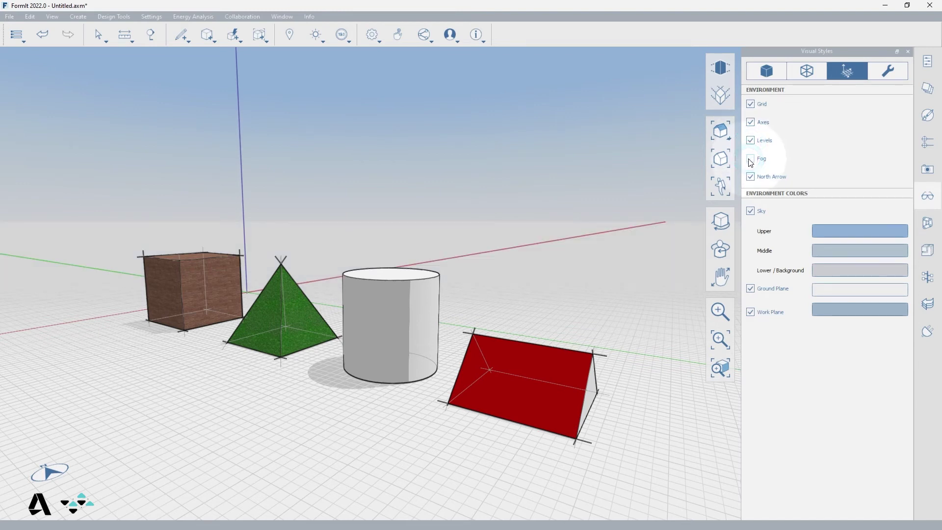
pyautogui.click(751, 159)
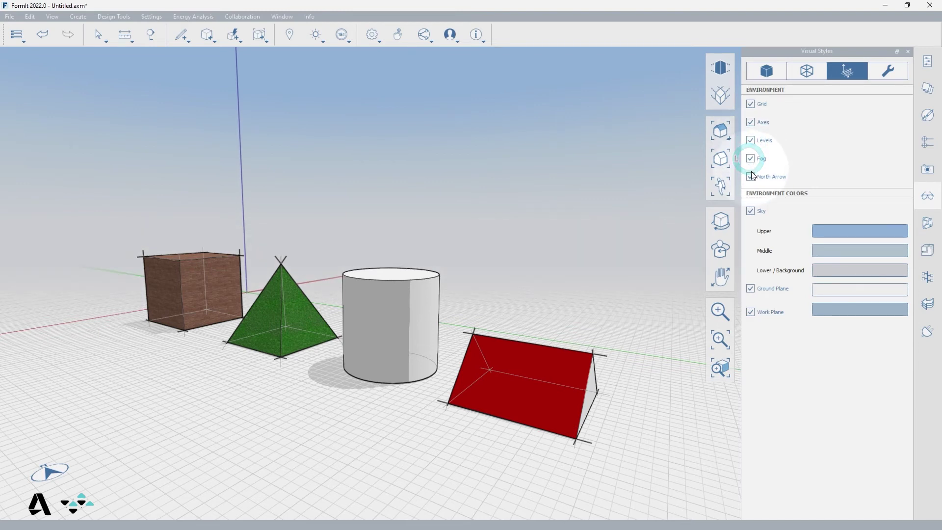
pyautogui.click(751, 177)
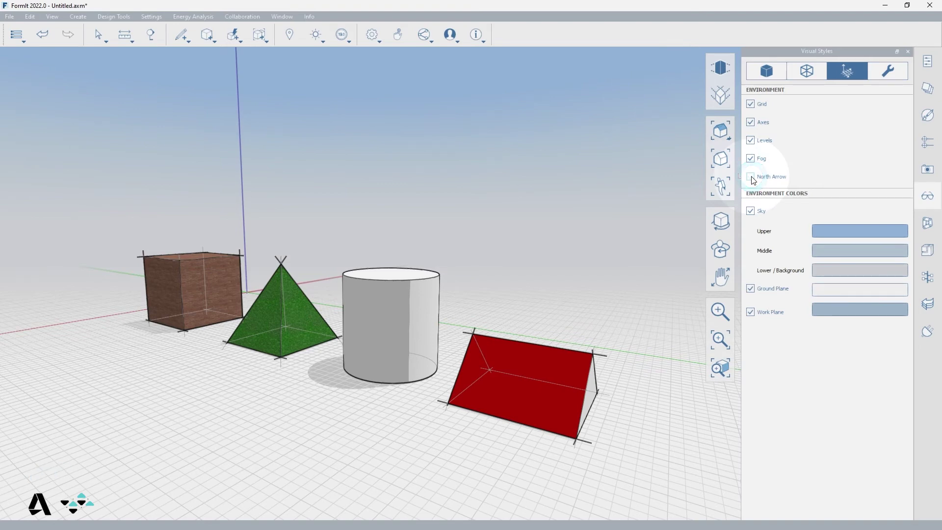
pyautogui.click(752, 177)
pyautogui.moveTo(613, 301)
pyautogui.mouseDown(button='right')
pyautogui.moveTo(563, 328)
pyautogui.moveTo(623, 316)
pyautogui.moveTo(632, 304)
pyautogui.mouseUp(button='right')
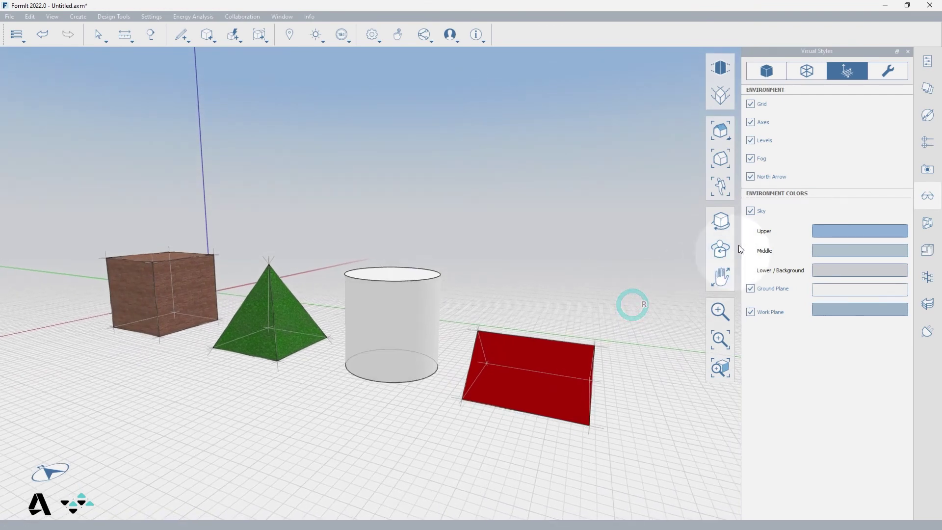
# Keep the sky gradient on and make the upper sky salmon.
pyautogui.click(752, 214)
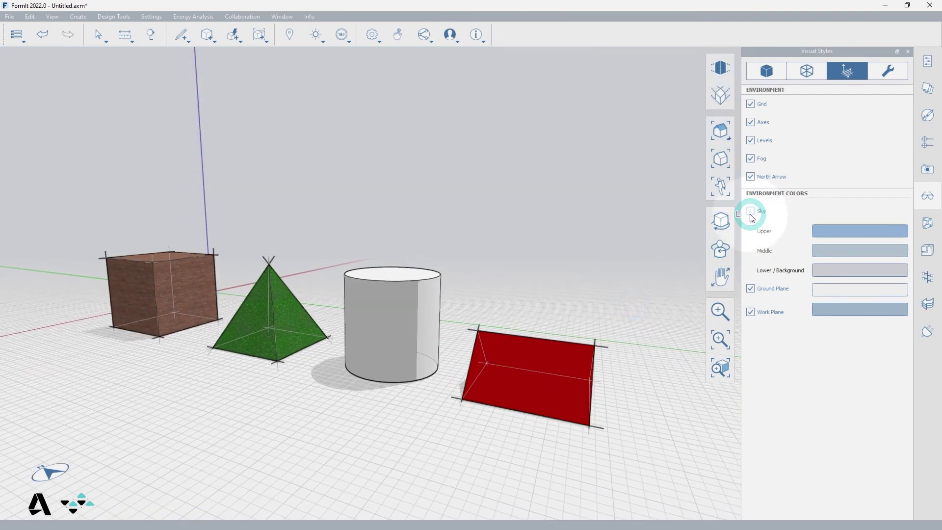
pyautogui.click(751, 214)
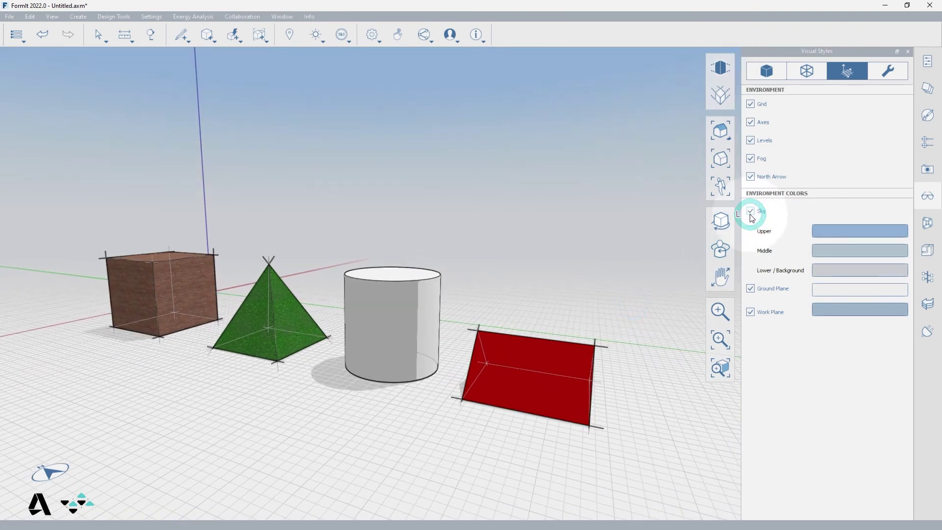
pyautogui.click(820, 230)
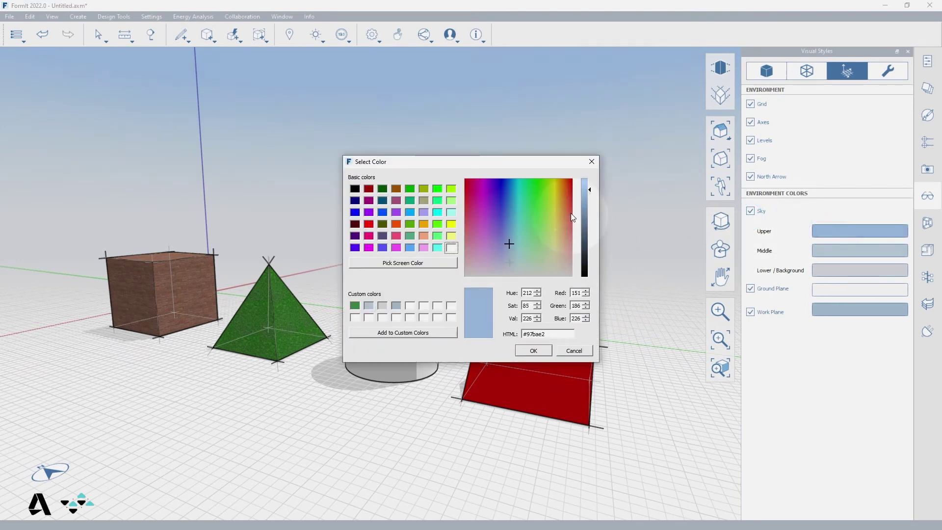
pyautogui.click(567, 235)
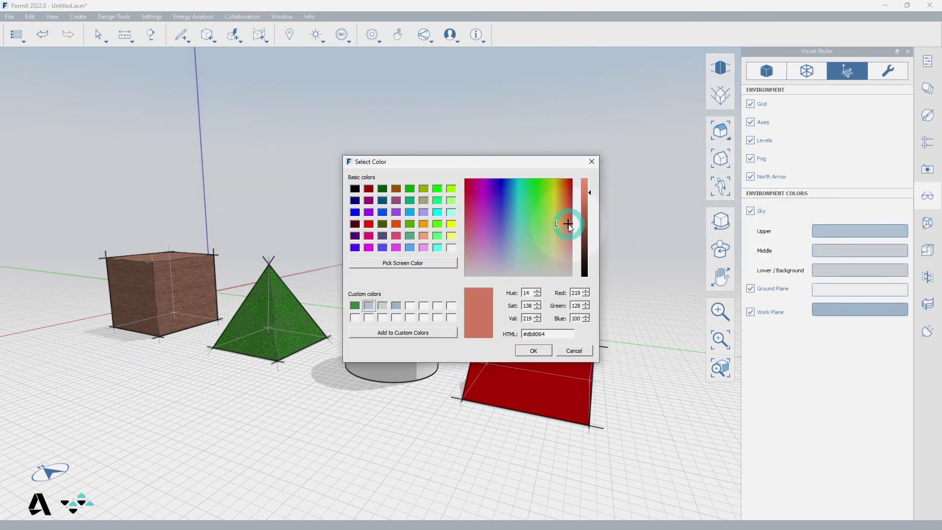
pyautogui.click(536, 350)
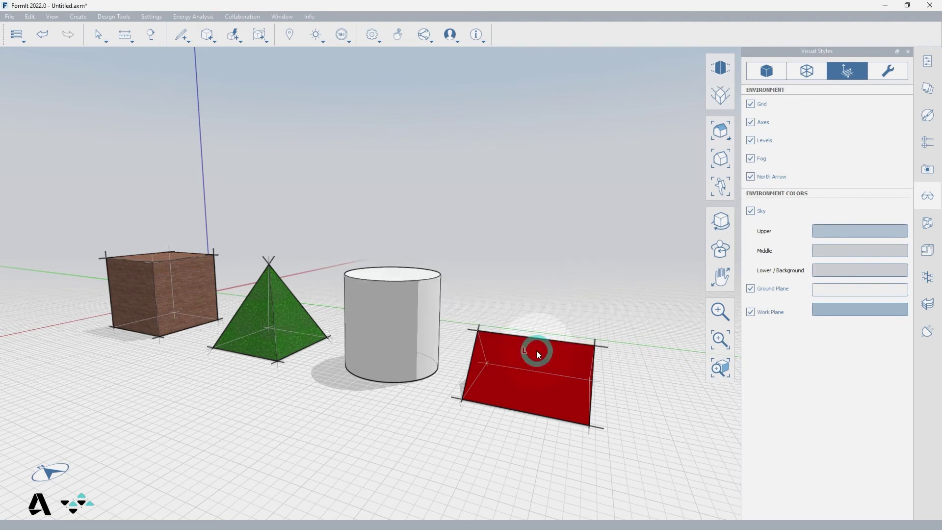
# Make the middle sky orange and the lower sky pale yellow.
pyautogui.click(834, 250)
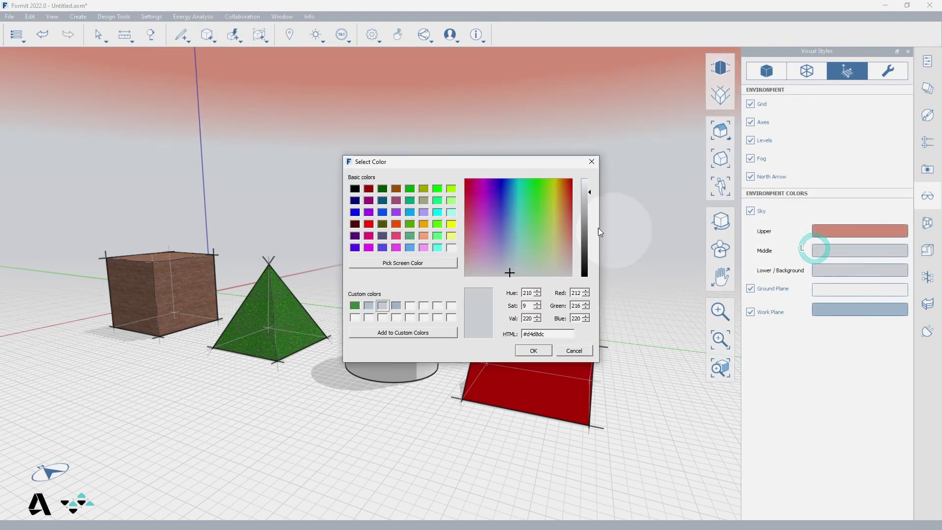
pyautogui.click(564, 232)
pyautogui.click(534, 350)
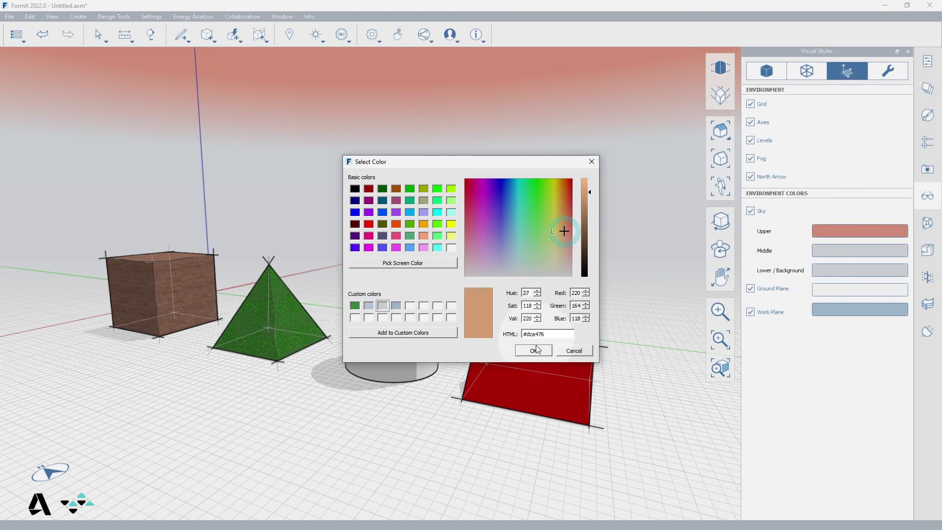
pyautogui.click(826, 270)
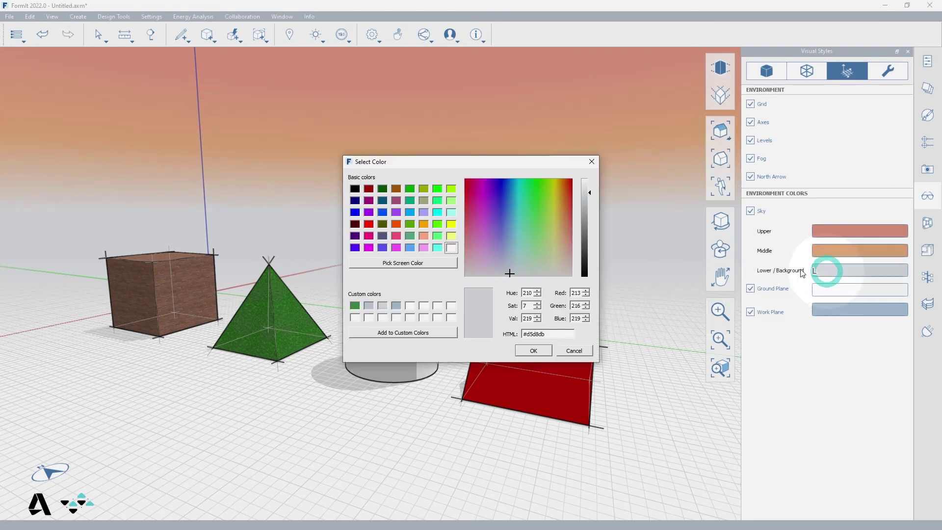
pyautogui.click(556, 245)
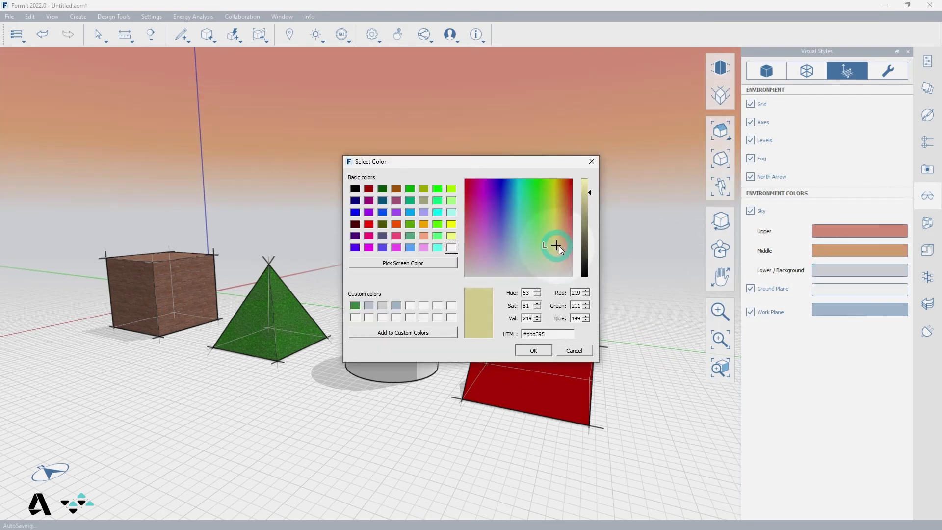
pyautogui.click(542, 355)
pyautogui.click(822, 289)
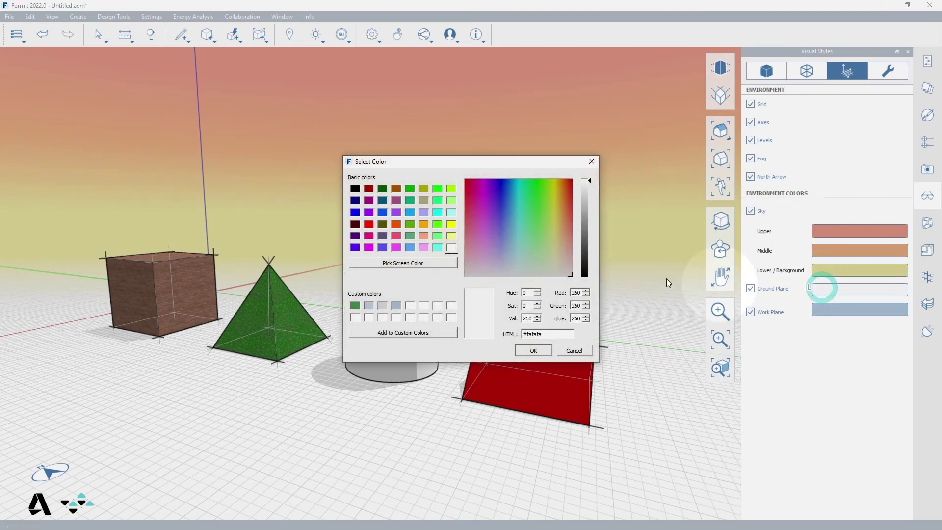
# Try a saved green on the ground plane, then hide it.
pyautogui.click(354, 305)
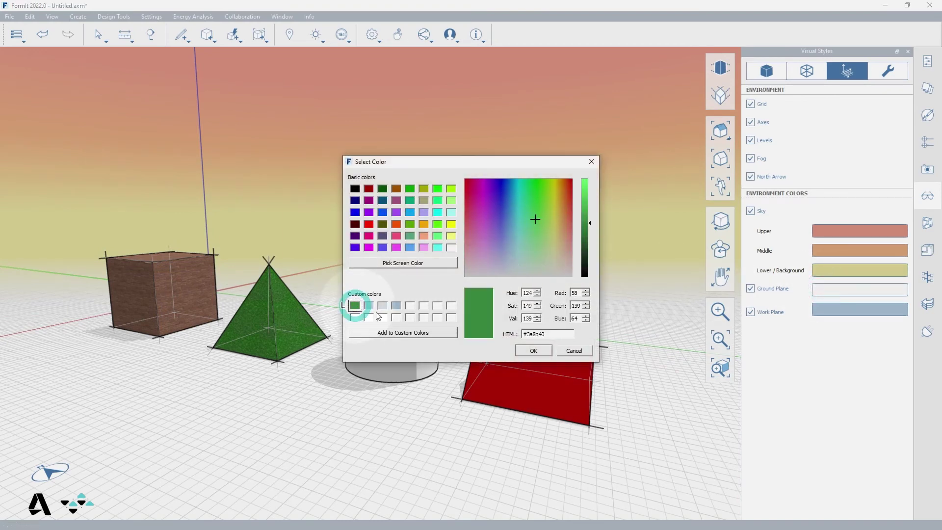
pyautogui.click(533, 350)
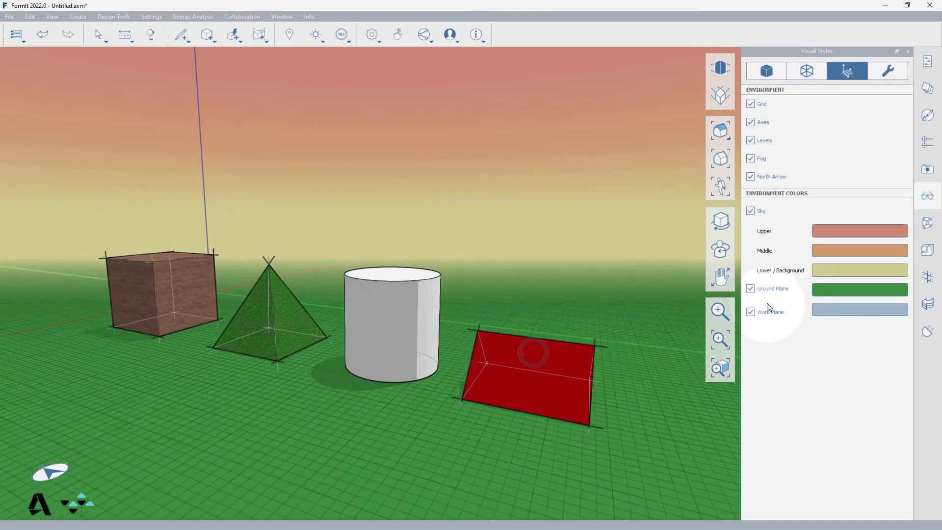
pyautogui.click(750, 288)
# Sample the cube's dark brown (#715b4d) for the ground plane and show it again.
pyautogui.click(829, 290)
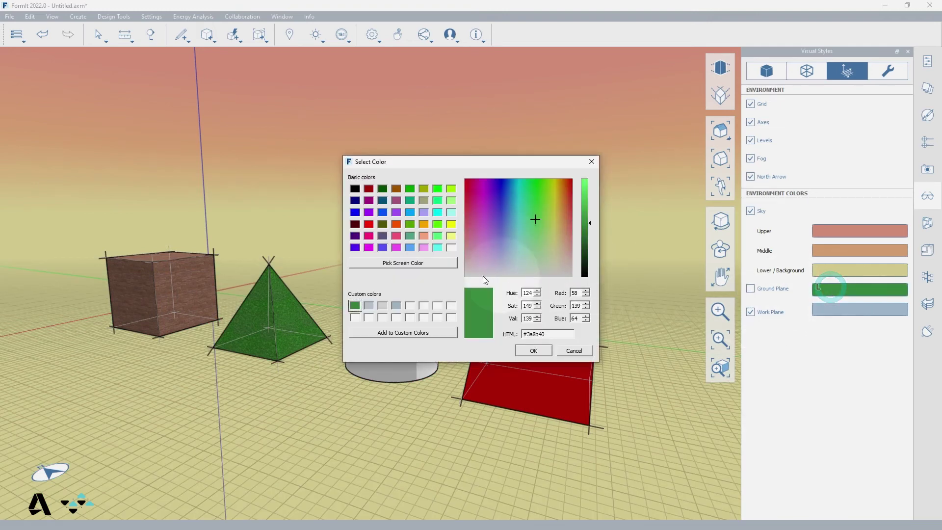
pyautogui.click(420, 264)
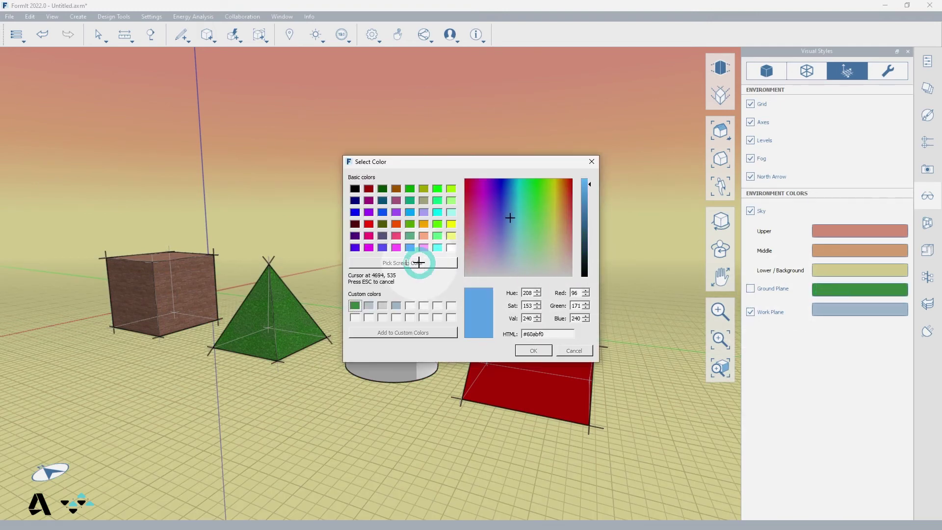
pyautogui.click(181, 294)
pyautogui.click(533, 351)
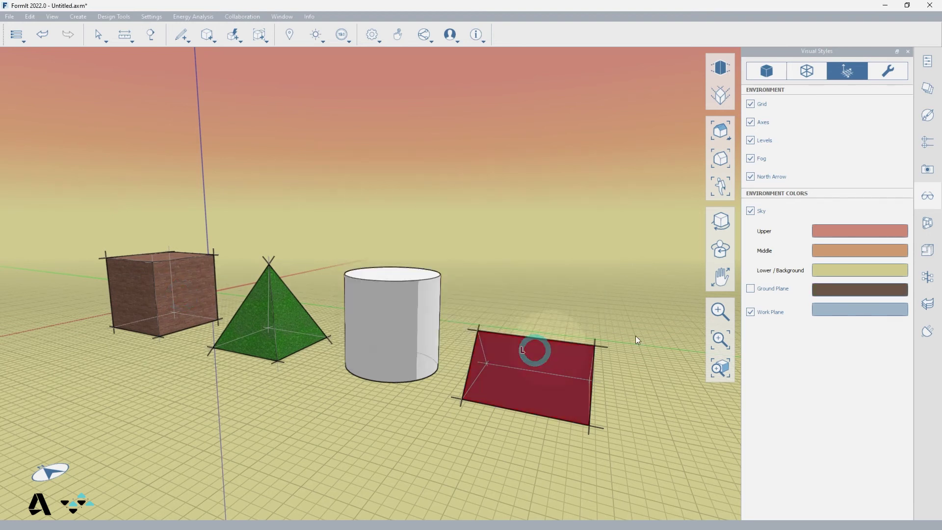
pyautogui.click(751, 290)
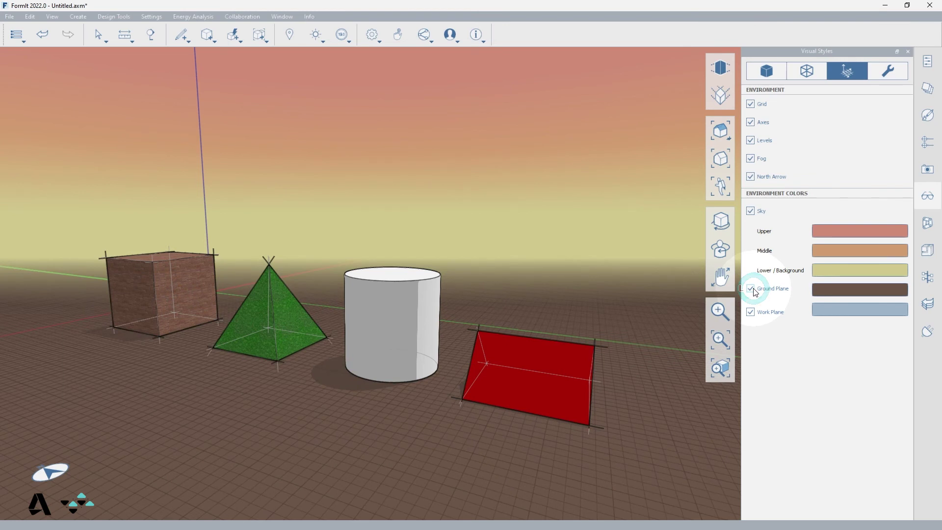
pyautogui.click(822, 293)
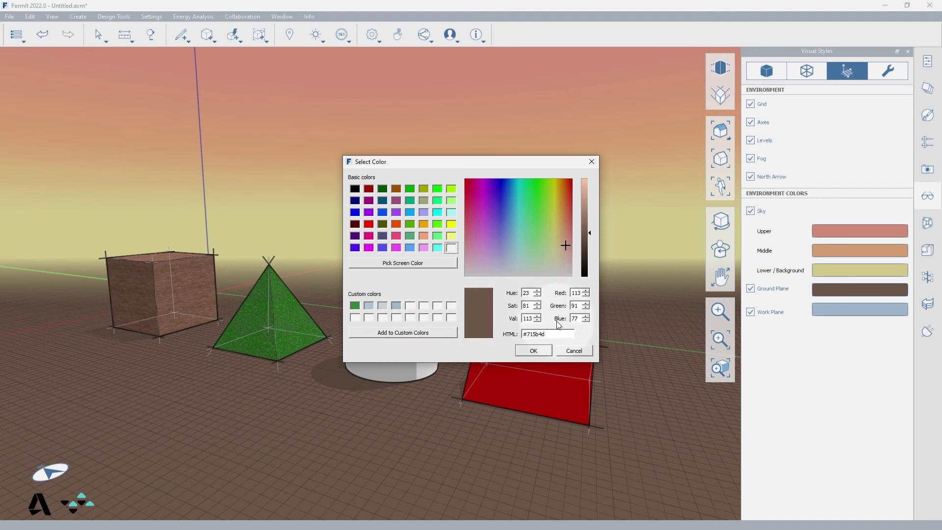
pyautogui.click(533, 350)
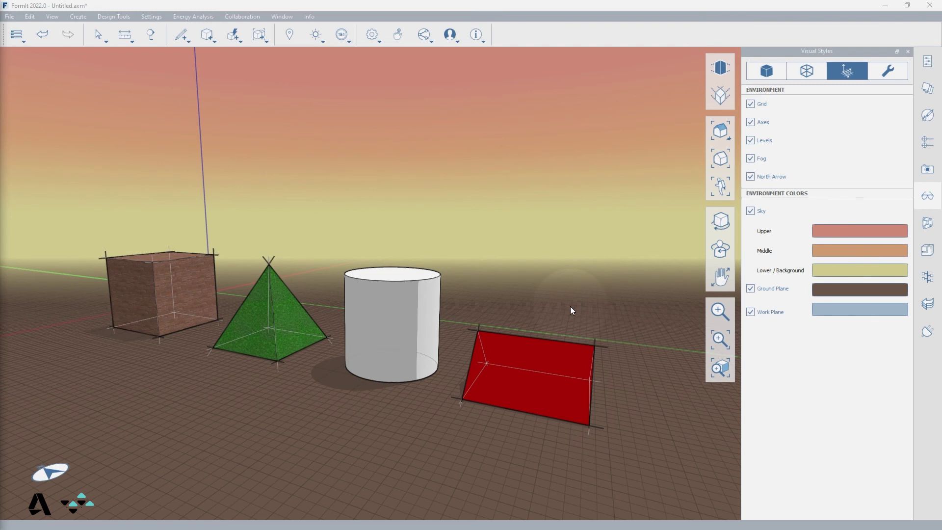
# Show the work plane via Set Axes and colour it magenta (#ff00ff).
pyautogui.rightClick(561, 292)
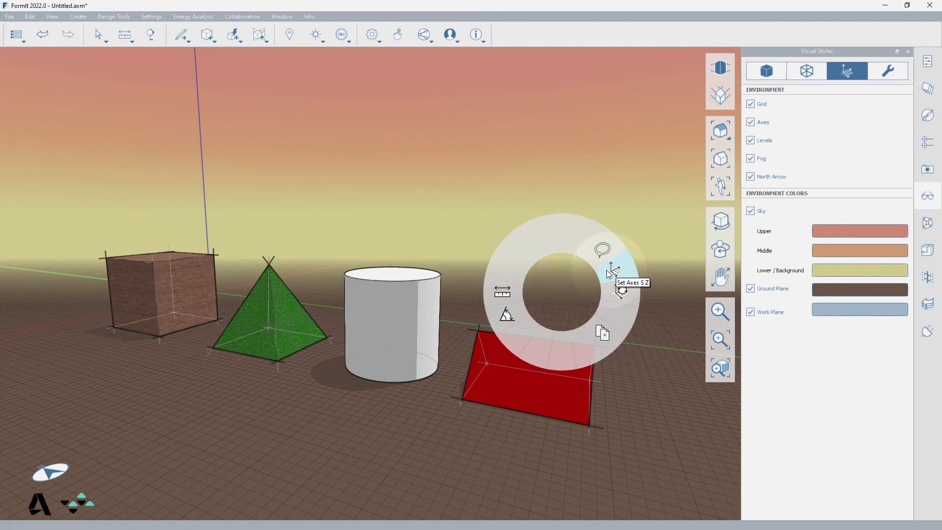
pyautogui.click(609, 274)
pyautogui.click(385, 330)
pyautogui.click(839, 311)
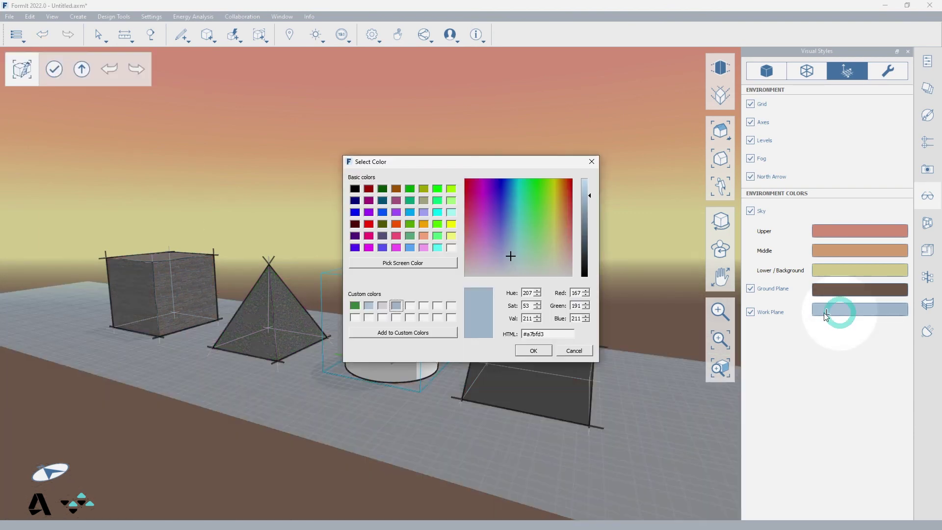
pyautogui.click(368, 247)
pyautogui.click(524, 350)
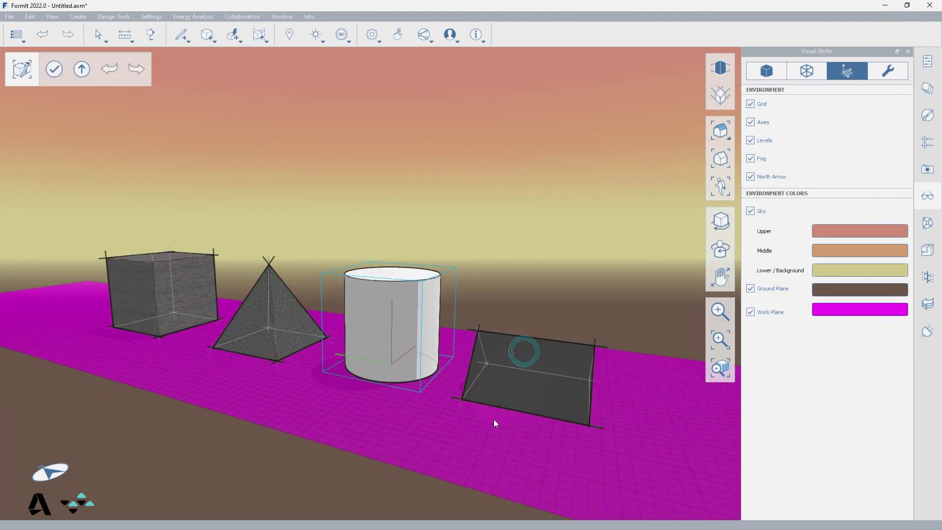
pyautogui.moveTo(476, 457); pyautogui.dragTo(485, 472, button='right')
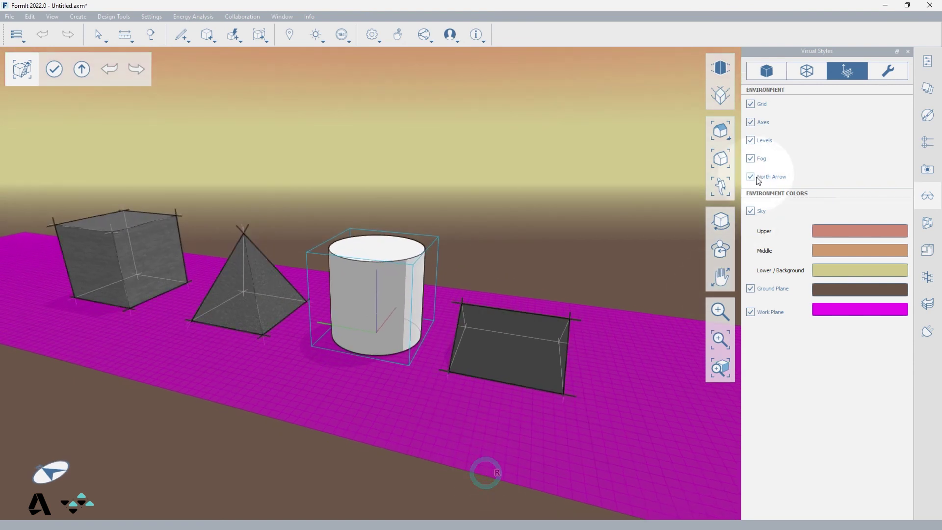
pyautogui.click(882, 76)
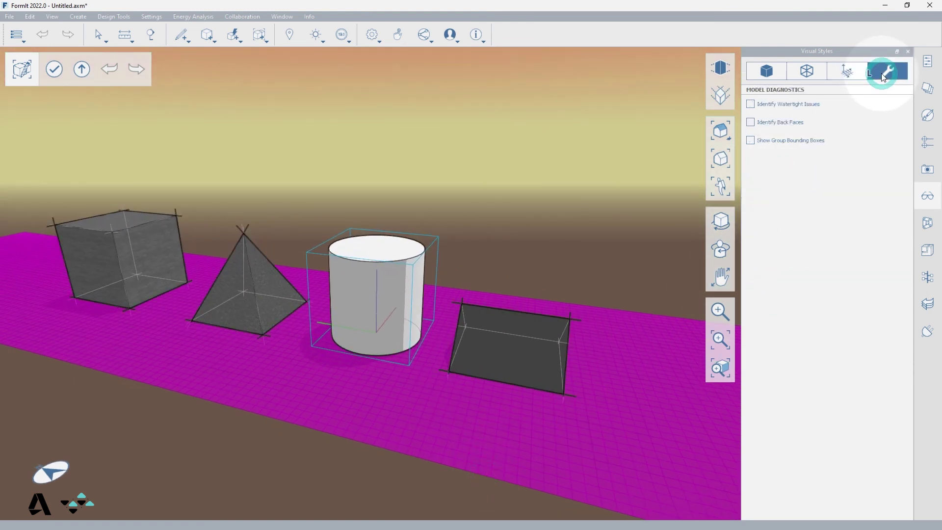